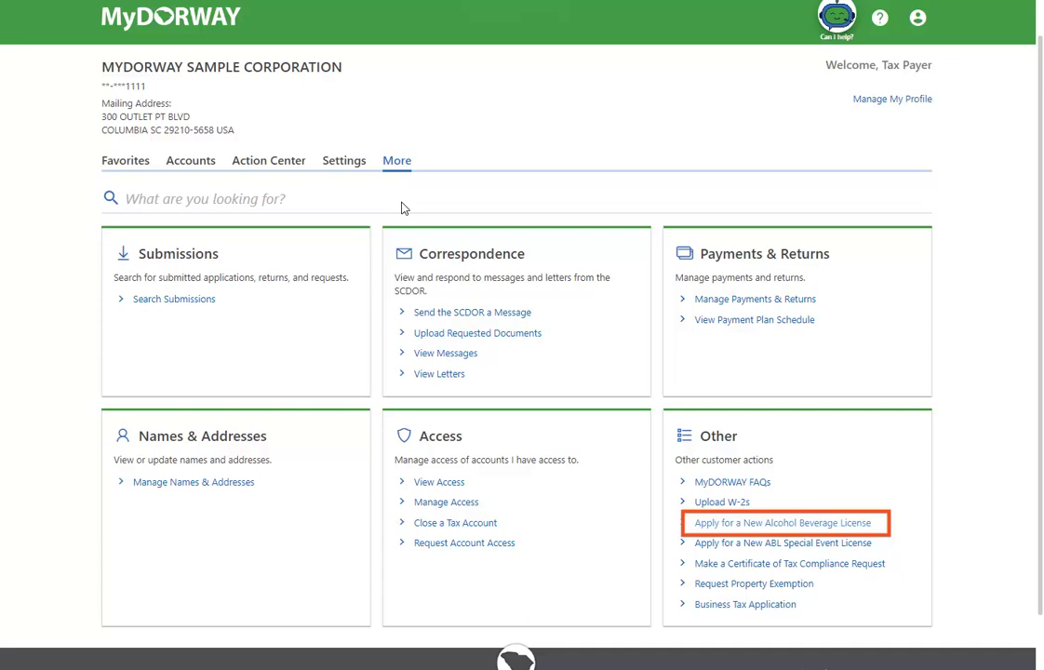
Step: Start a new Alcohol Beverage License application with trade name MYDORWAY SAMPLE CORPORATION and NAICS code 72XXXX, and submit the business information
left_click(783, 524)
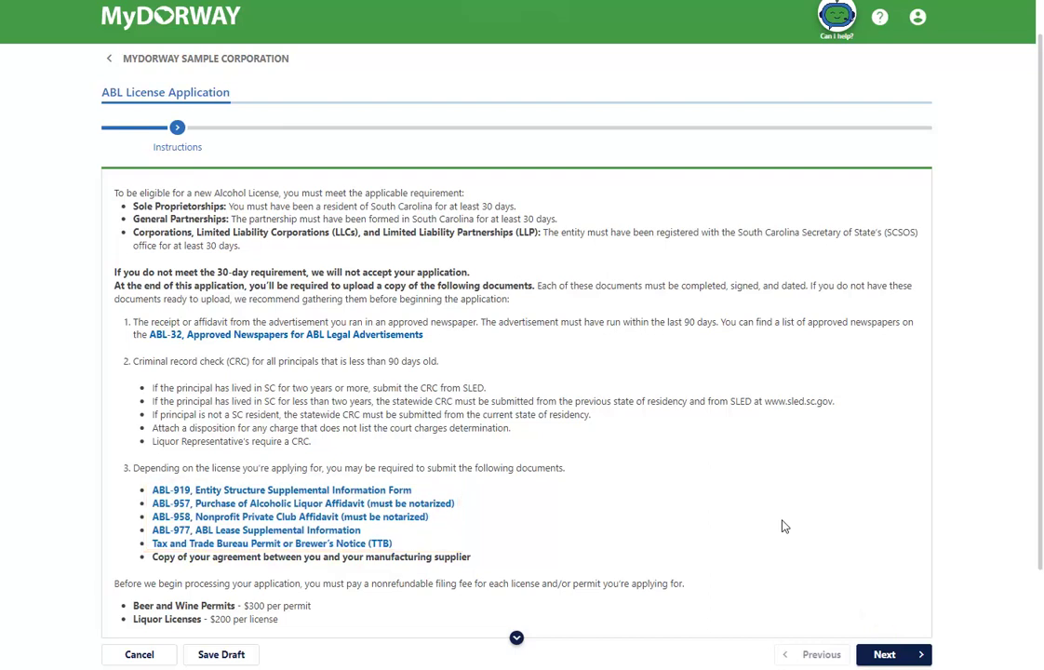
left_click(884, 655)
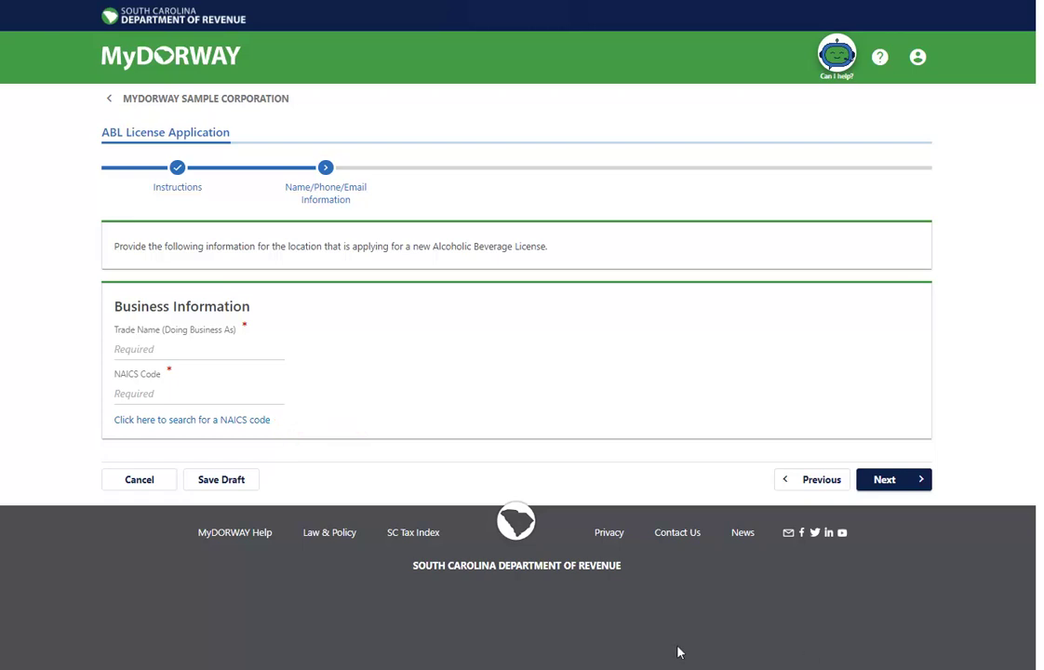
left_click(223, 356)
type("MYDORWAY SAMPLE CORPORATION")
left_click(123, 395)
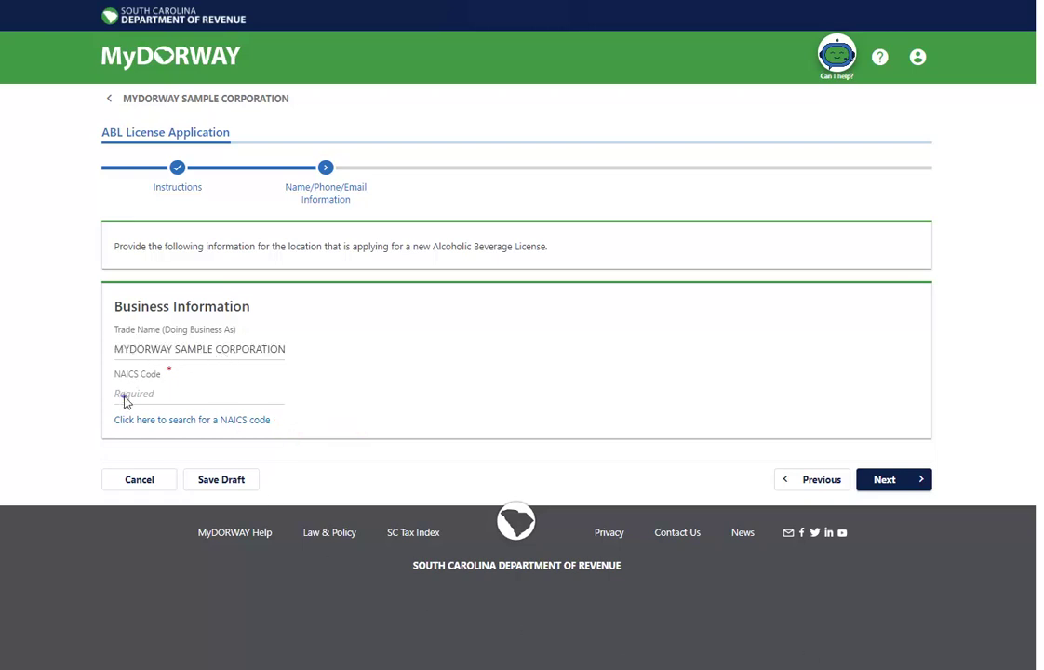
type("72XXXX")
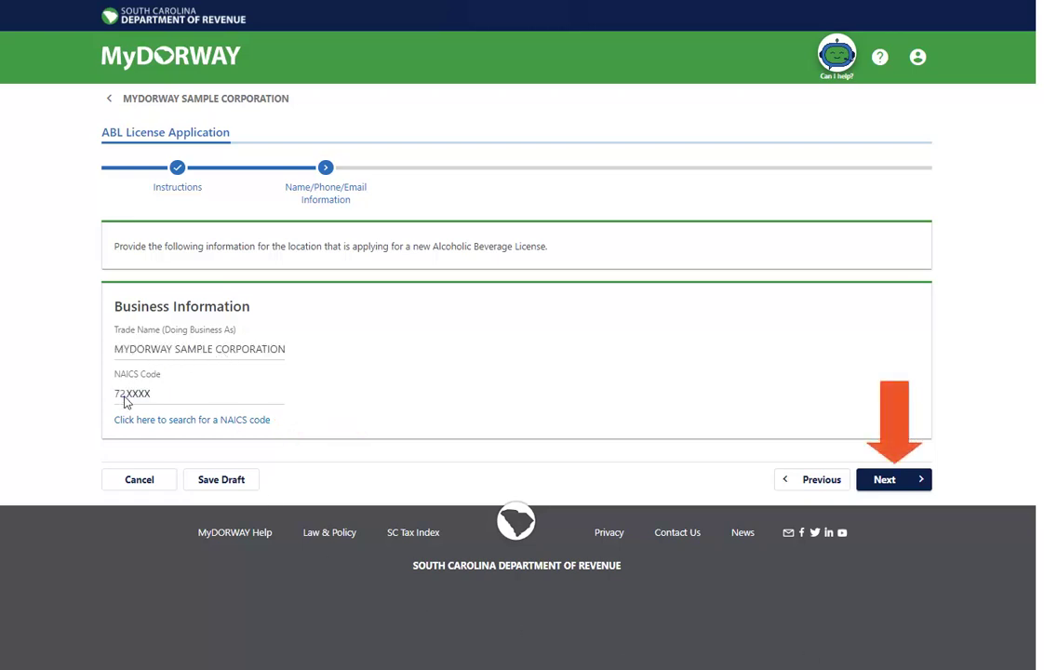
left_click(891, 481)
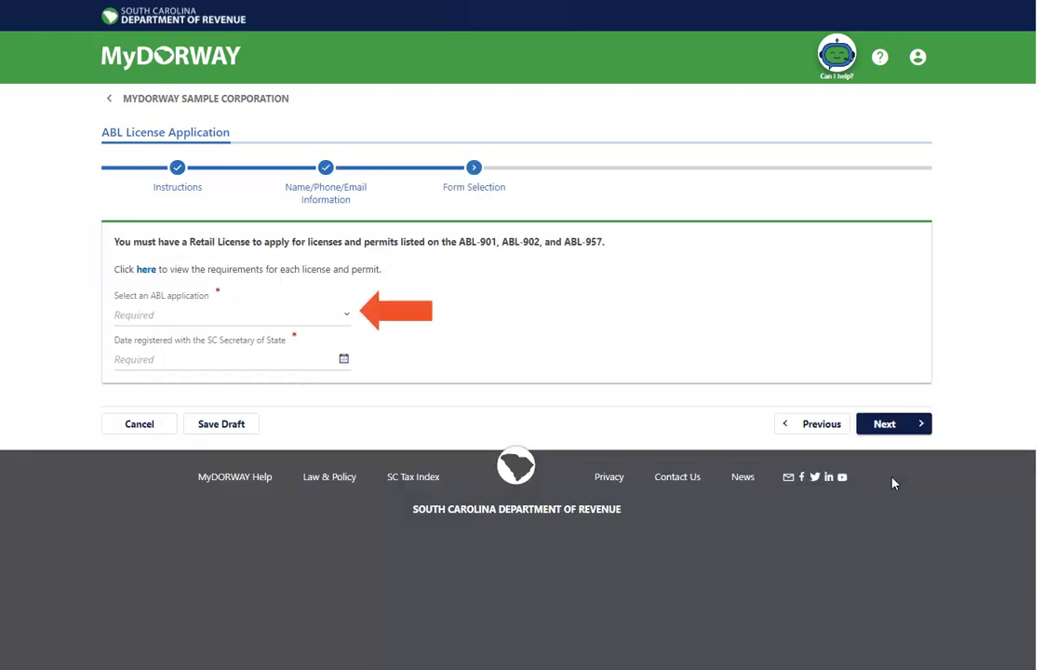
Step: Select the application ABL-901 - Retail Beer, Wine, and Liquor and state that both beer/wine and liquor will be served
left_click(223, 320)
left_click(214, 396)
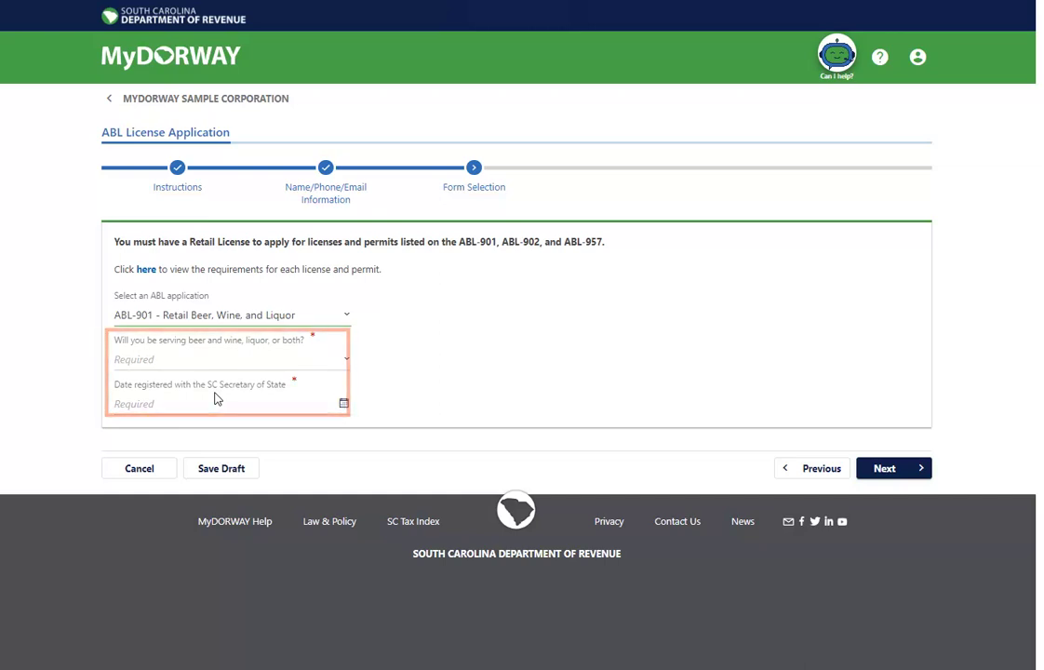
left_click(211, 365)
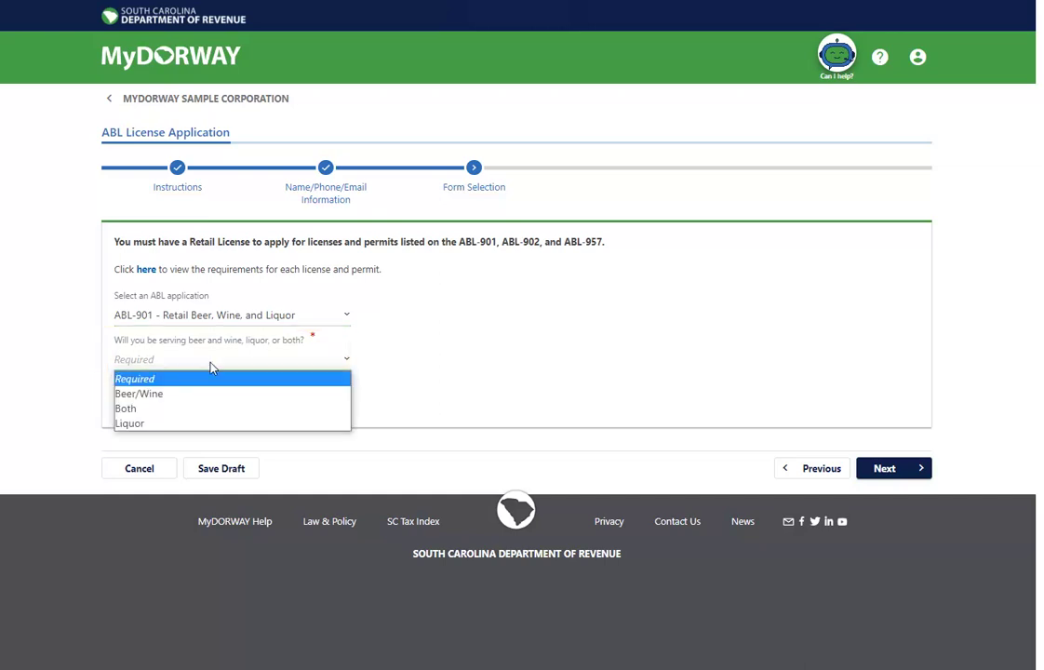
left_click(203, 410)
Step: Choose the 7 Day On Premises Beer & Wine permit and the Business Liquor By the Drink license
left_click(186, 410)
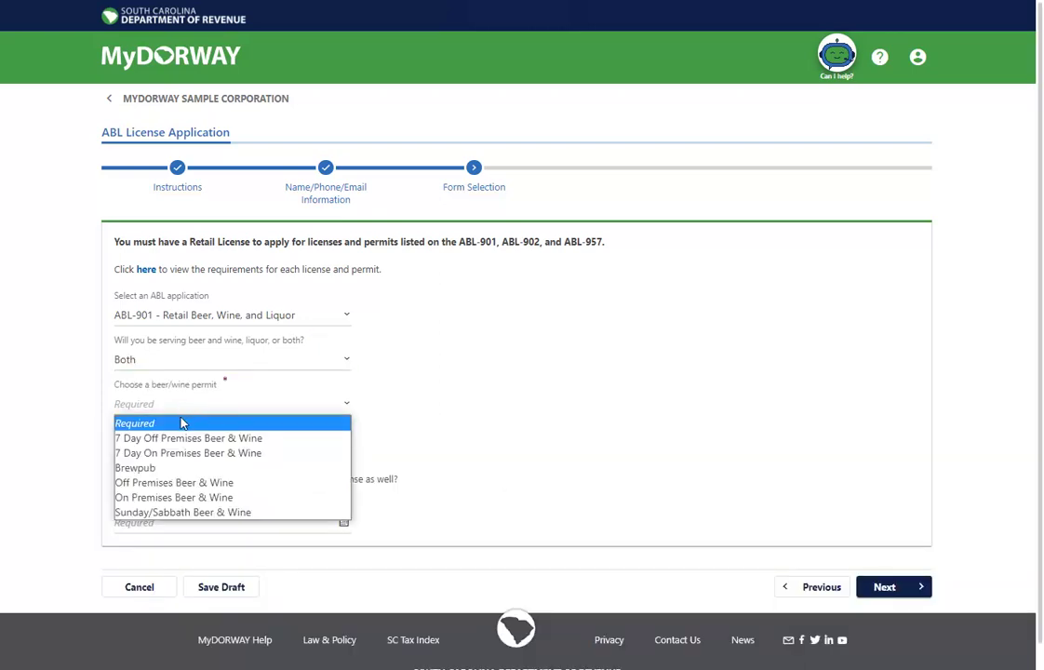
left_click(182, 453)
left_click(185, 456)
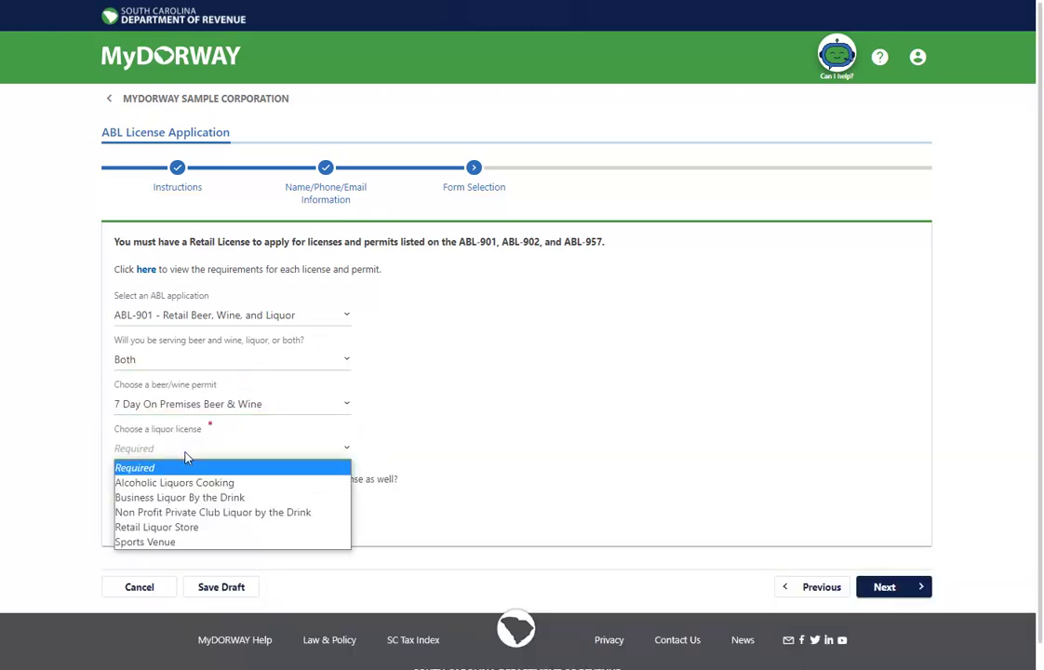
left_click(154, 495)
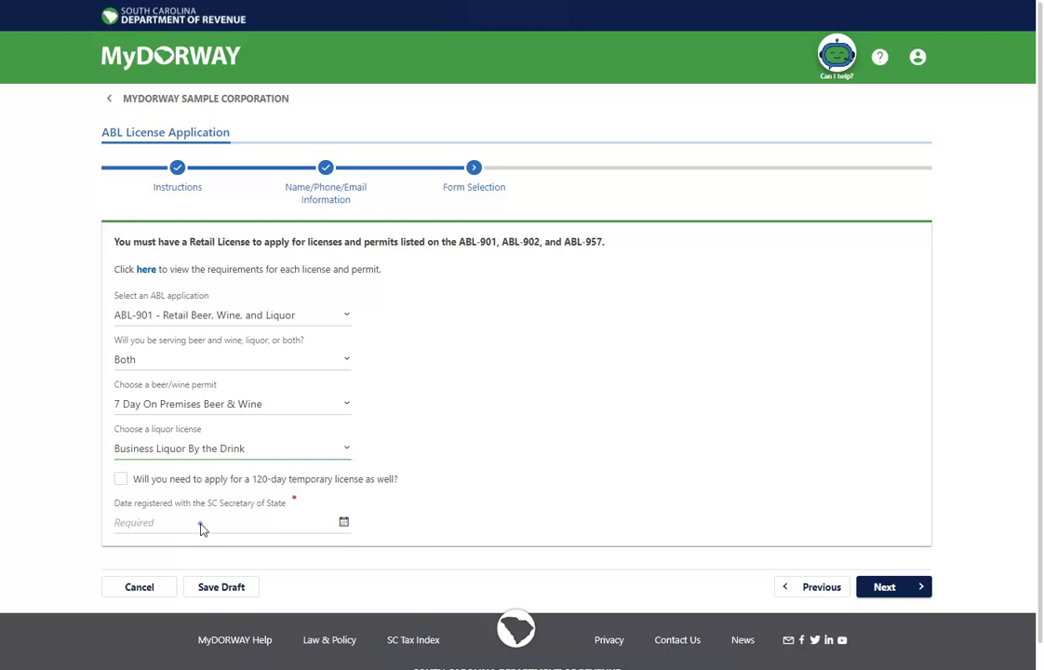
Step: Set the SC Secretary of State registration date to 01-Apr-202X and continue past the license fee overview
left_click(201, 527)
type("01-Apr-202X")
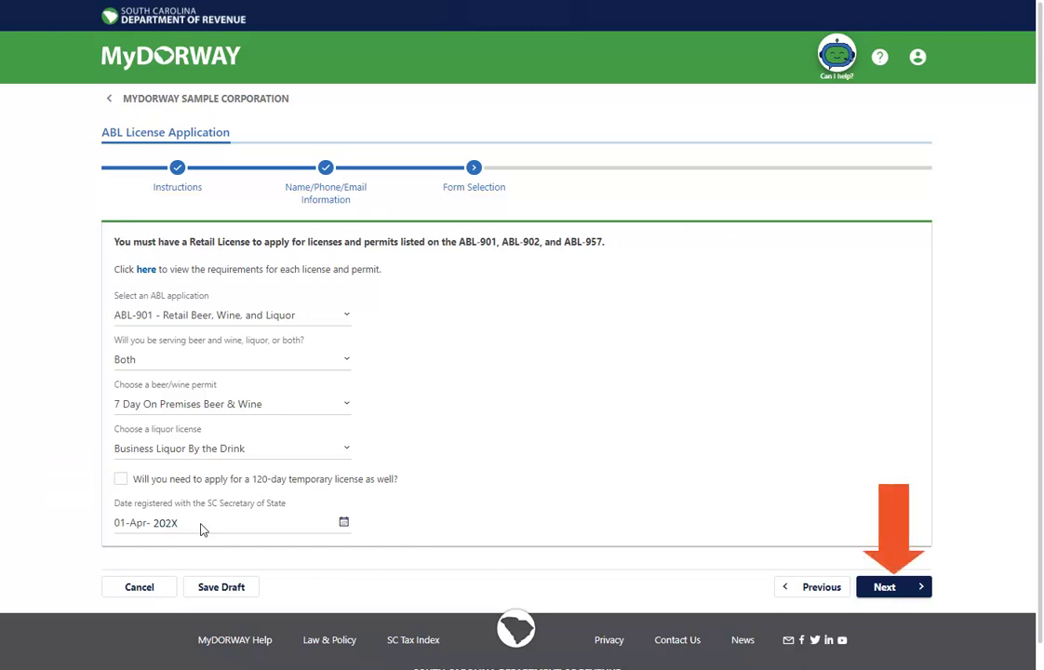
left_click(886, 588)
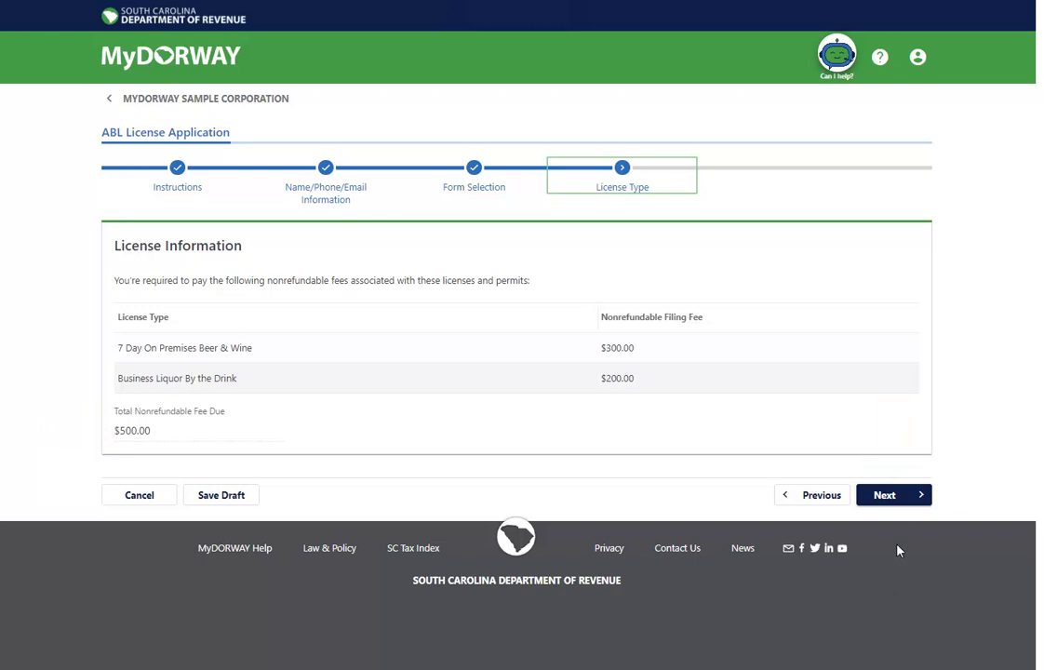
left_click(899, 495)
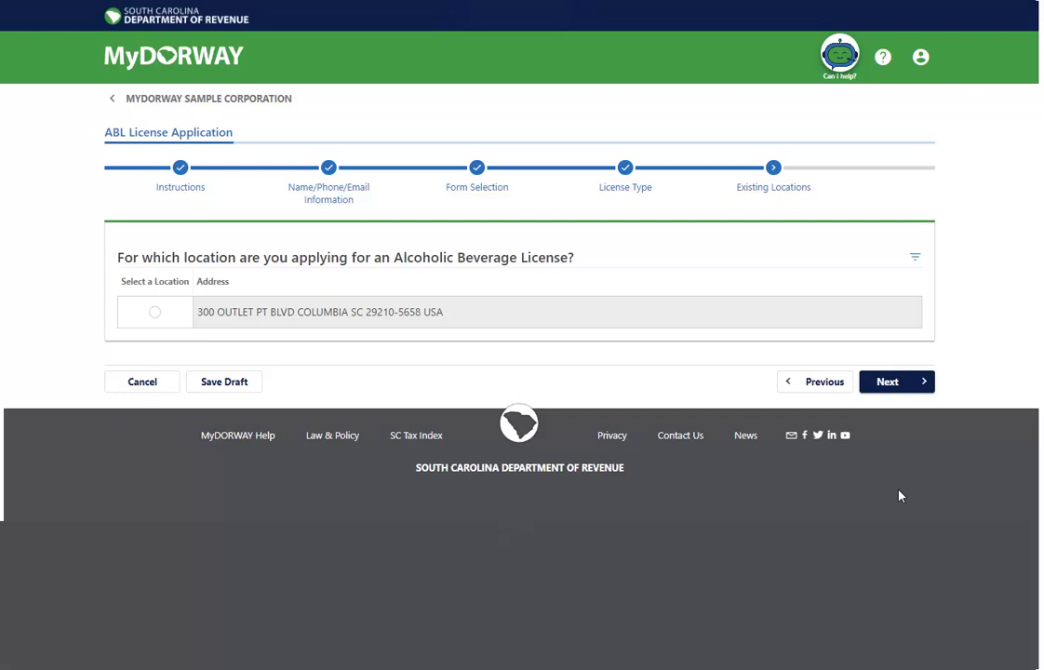
Step: Select the existing business location for the license and declare it within the SC municipality of LEXINGTON
left_click(154, 313)
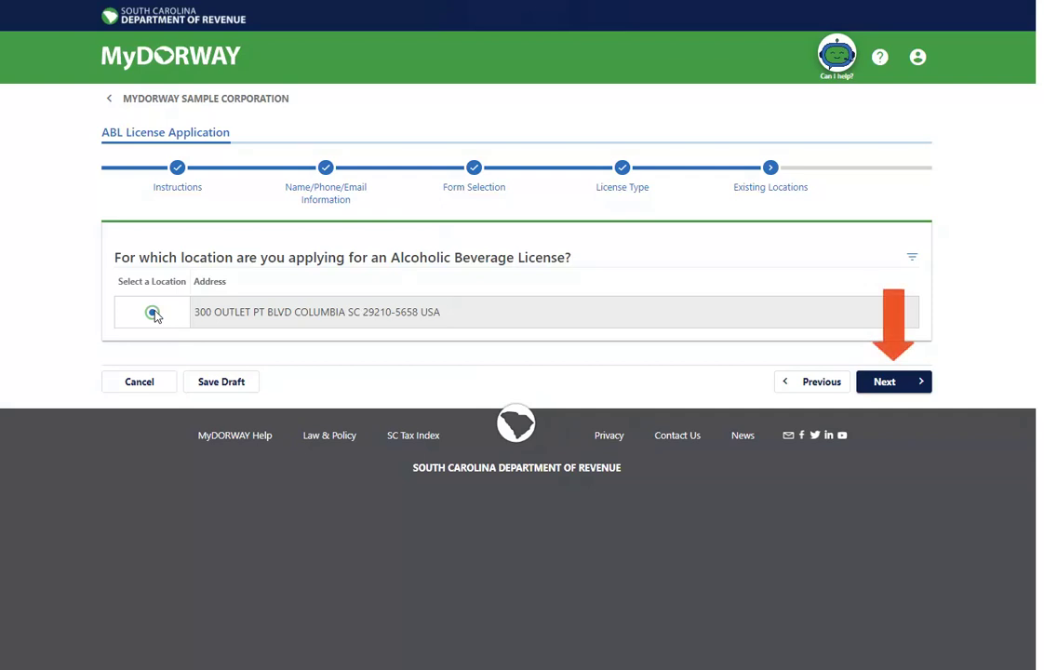
left_click(910, 392)
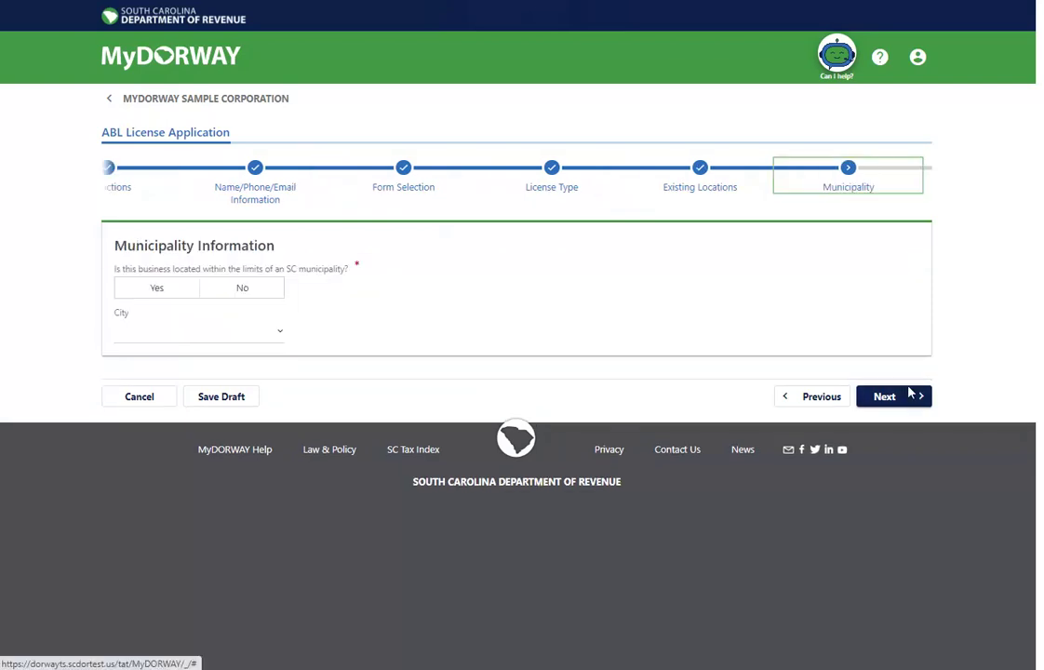
left_click(148, 292)
left_click(164, 343)
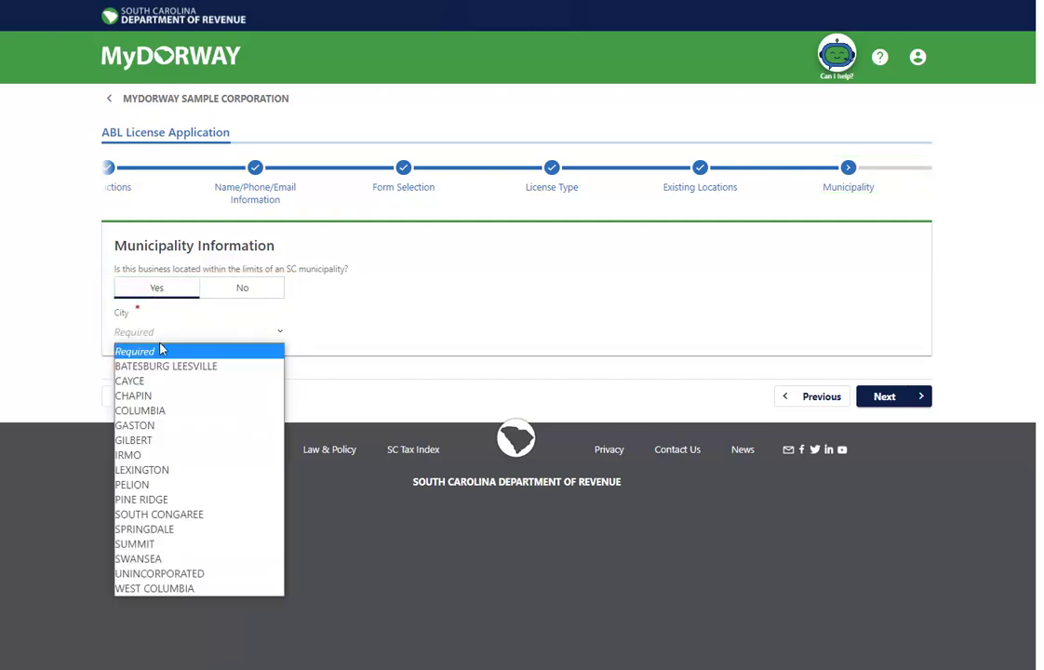
left_click(139, 470)
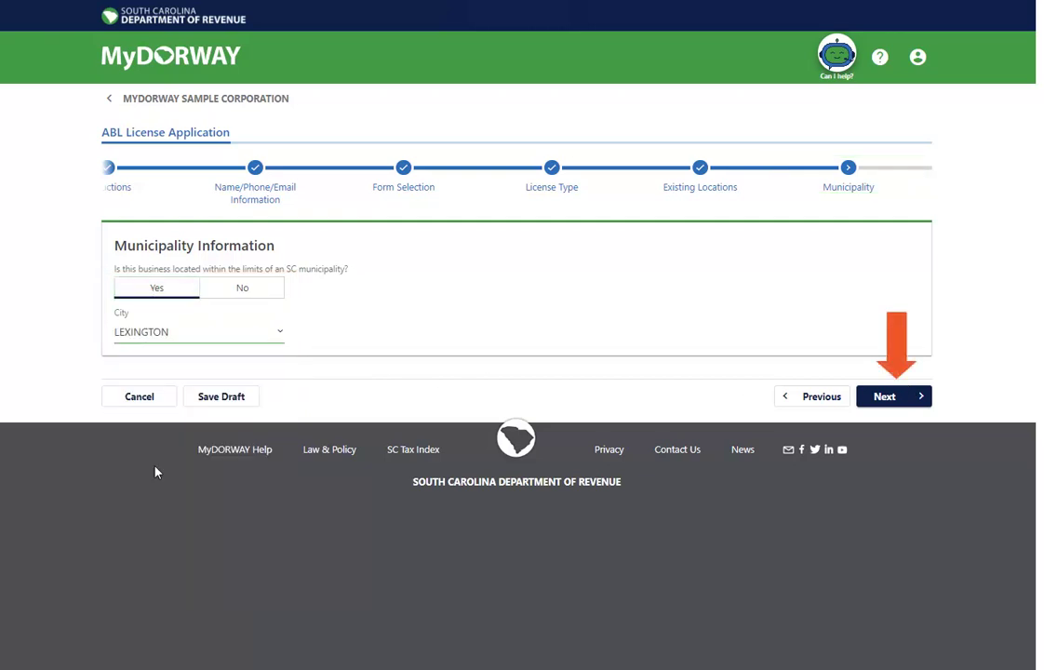
left_click(889, 398)
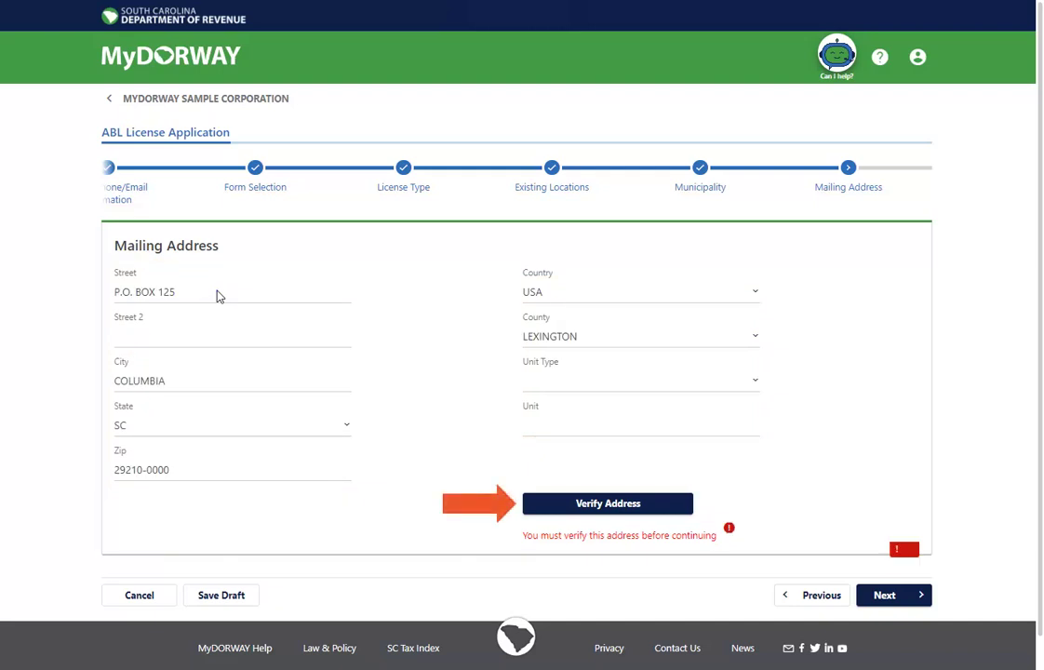
Step: Verify the mailing address, accept the verified version, and continue to the designated agent information
left_click(601, 503)
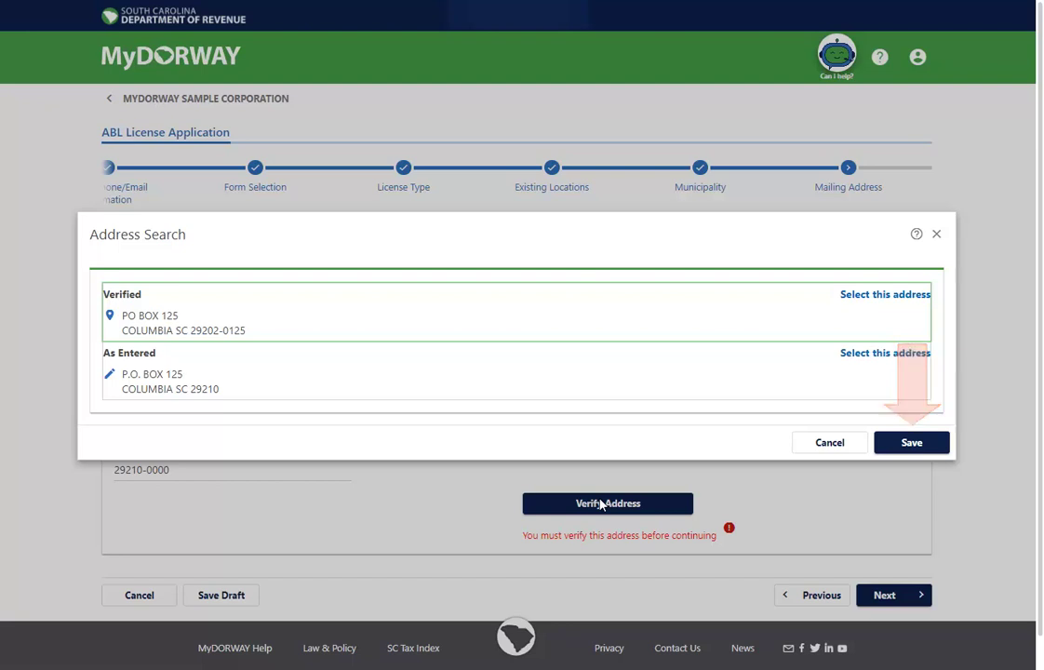
left_click(865, 295)
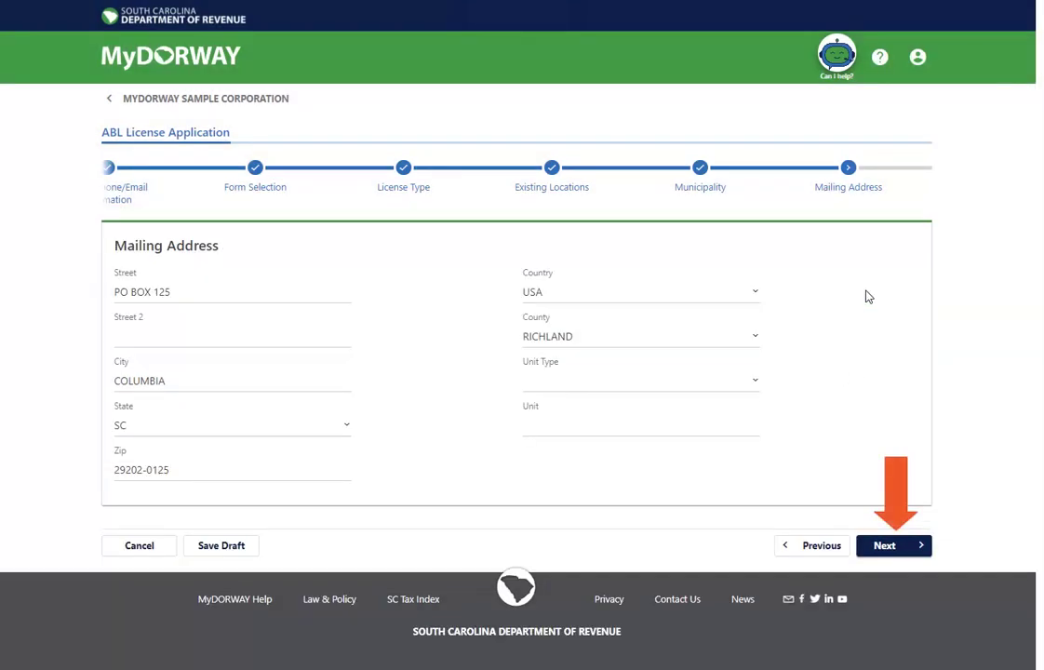
left_click(899, 545)
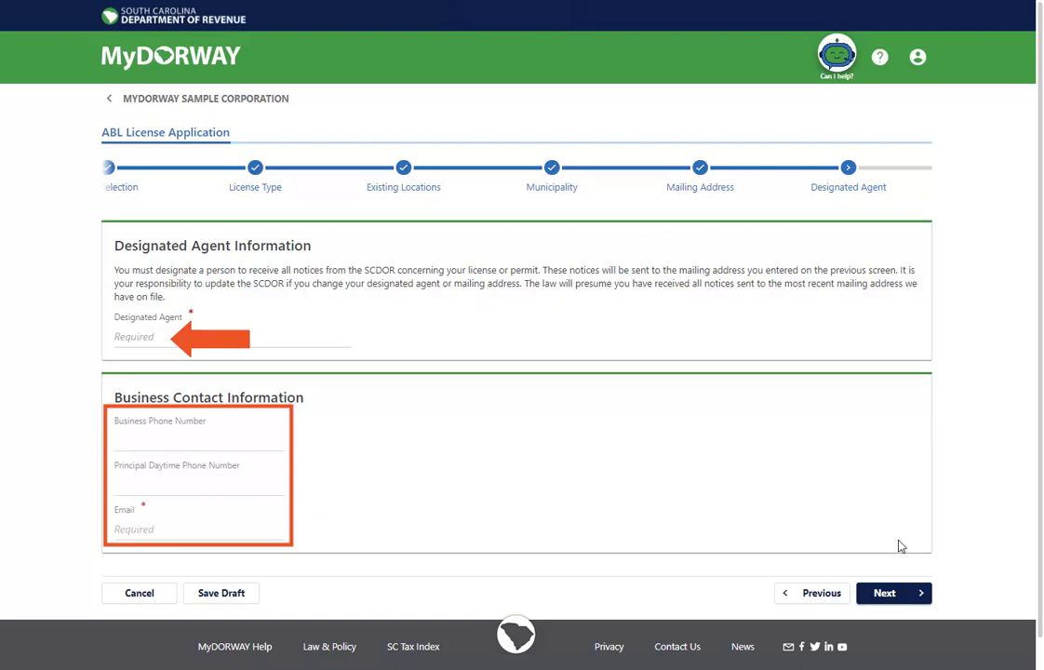
Step: Enter the designated agent's name, the business phone number and the contact e-mail, and submit them
left_click(130, 337)
type("TAXPAYER")
left_click(146, 439)
type("8038888888")
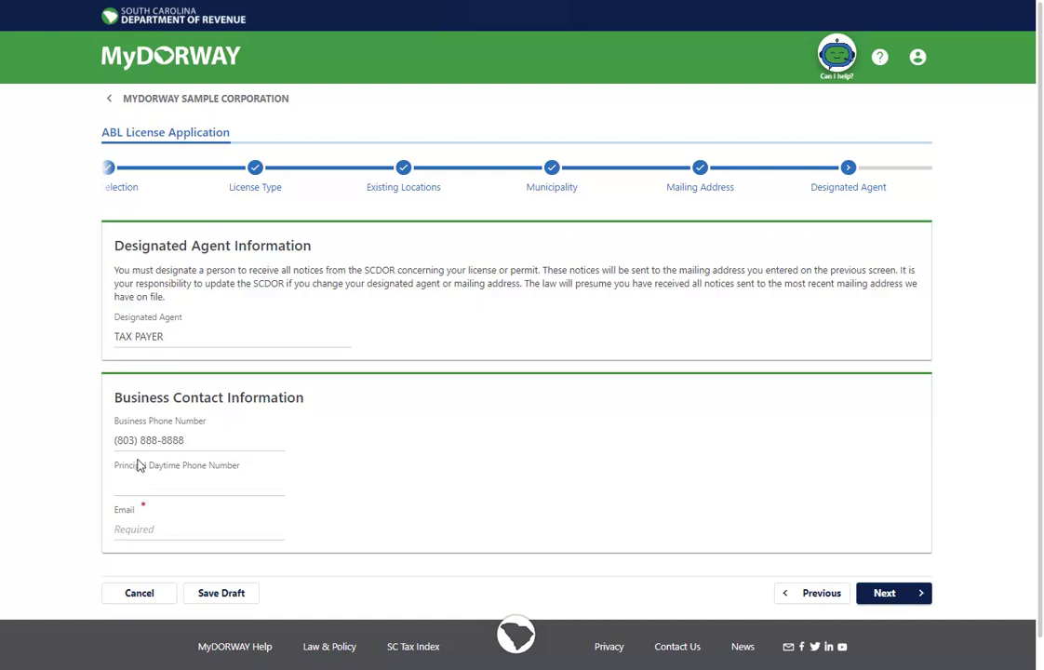
left_click(135, 531)
type("EMAIL@WEBSITE.COM")
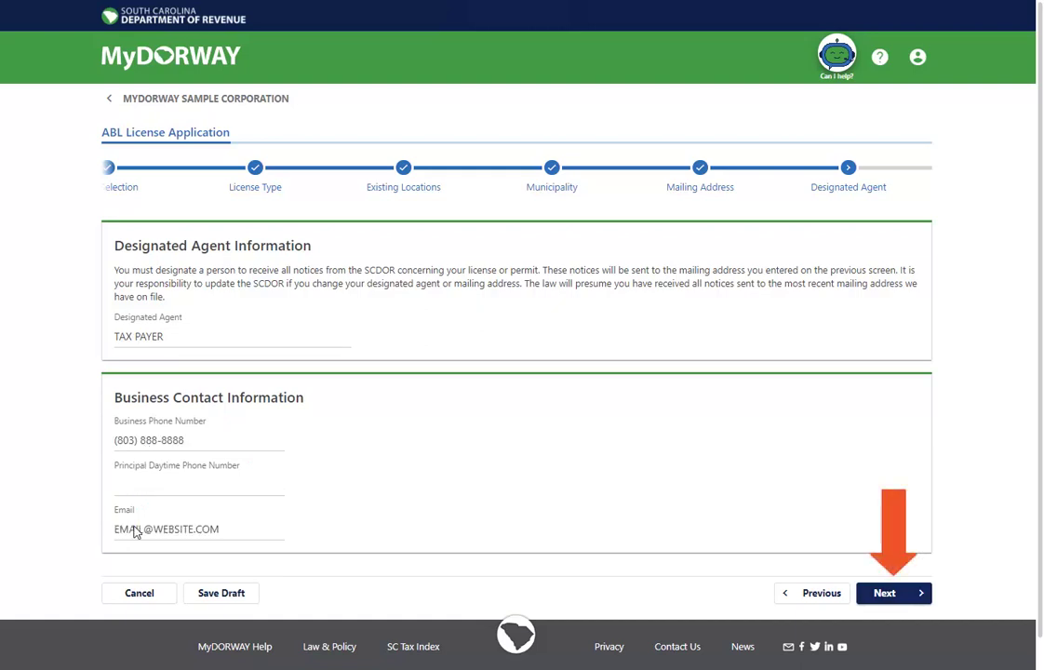
left_click(888, 593)
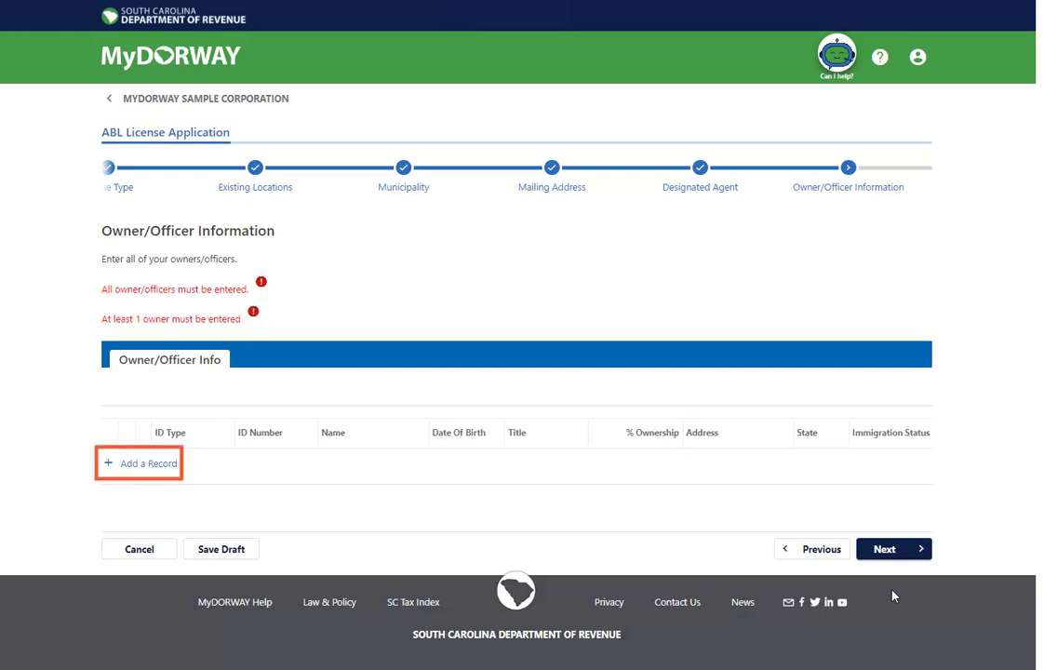
Step: Add an owner/officer record for a U.S. Citizen titled OWNER with 100% ownership, verify its address, and answer No to both background questions
left_click(146, 465)
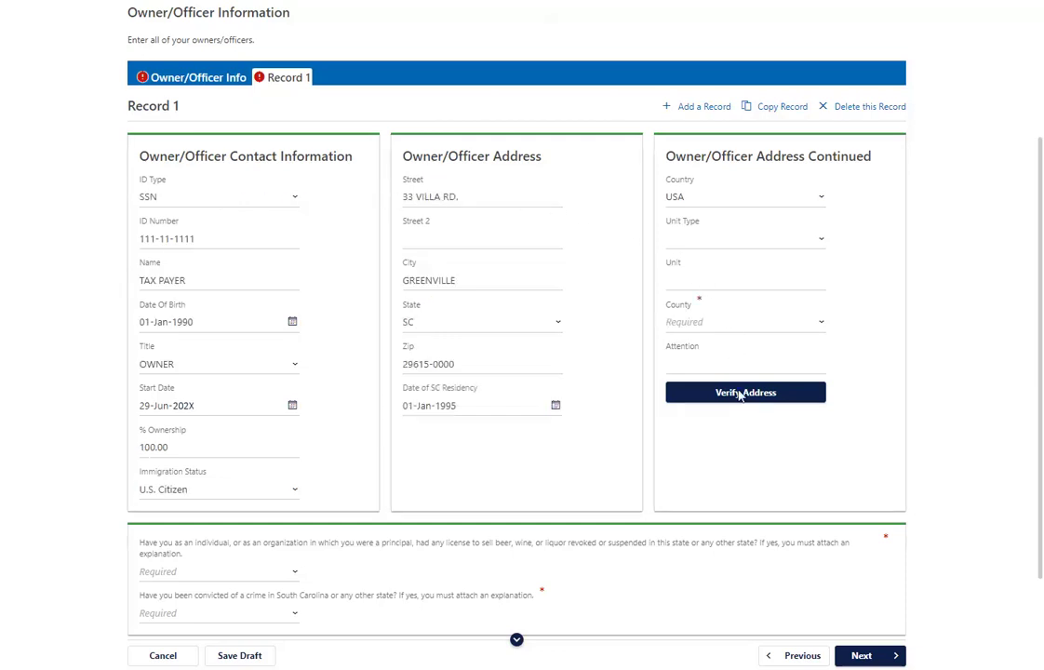
left_click(741, 392)
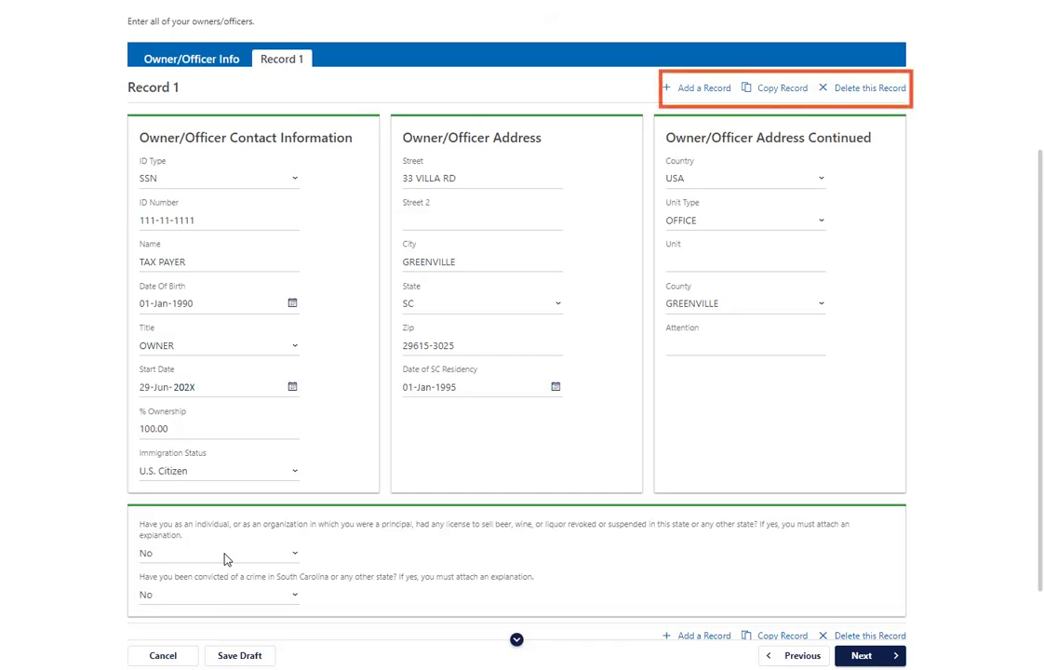
left_click(866, 658)
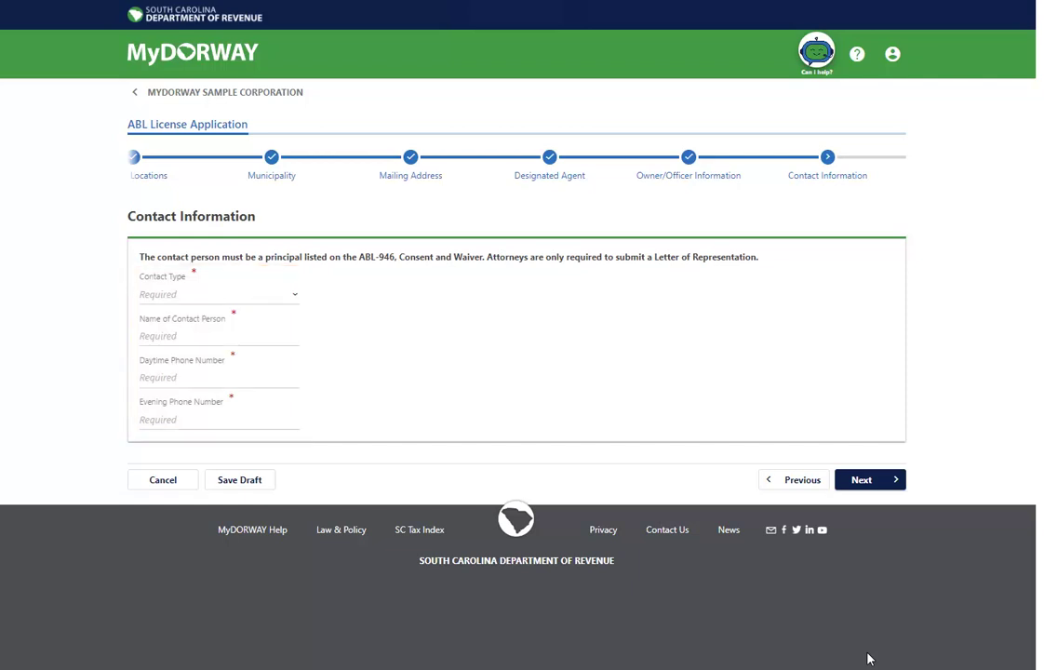
Step: Set the contact type to Accountant, fill in the contact person's name and daytime phone number, and submit the contact information
left_click(172, 294)
left_click(181, 327)
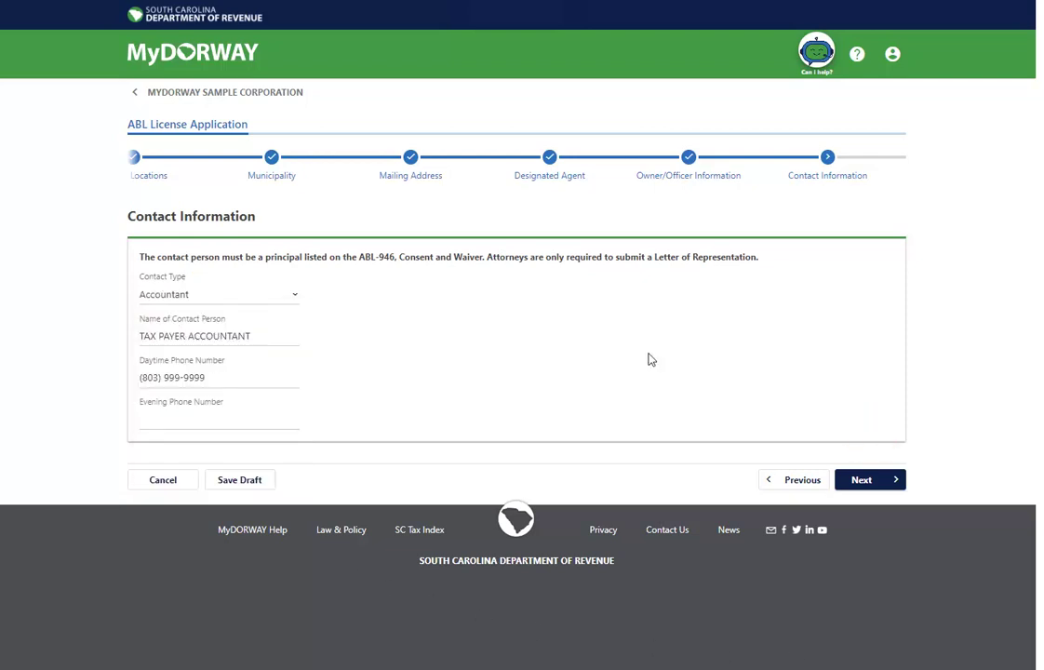
left_click(862, 480)
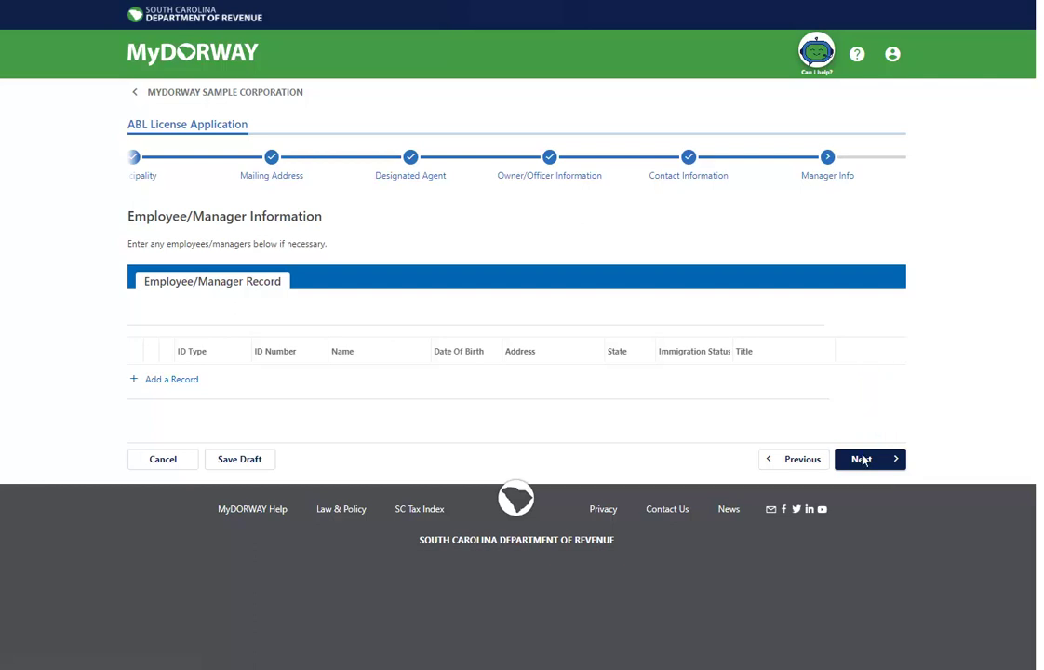
Step: Skip adding employee/manager records and choose Checking or Savings Account as the payment option for the filing fees
left_click(861, 459)
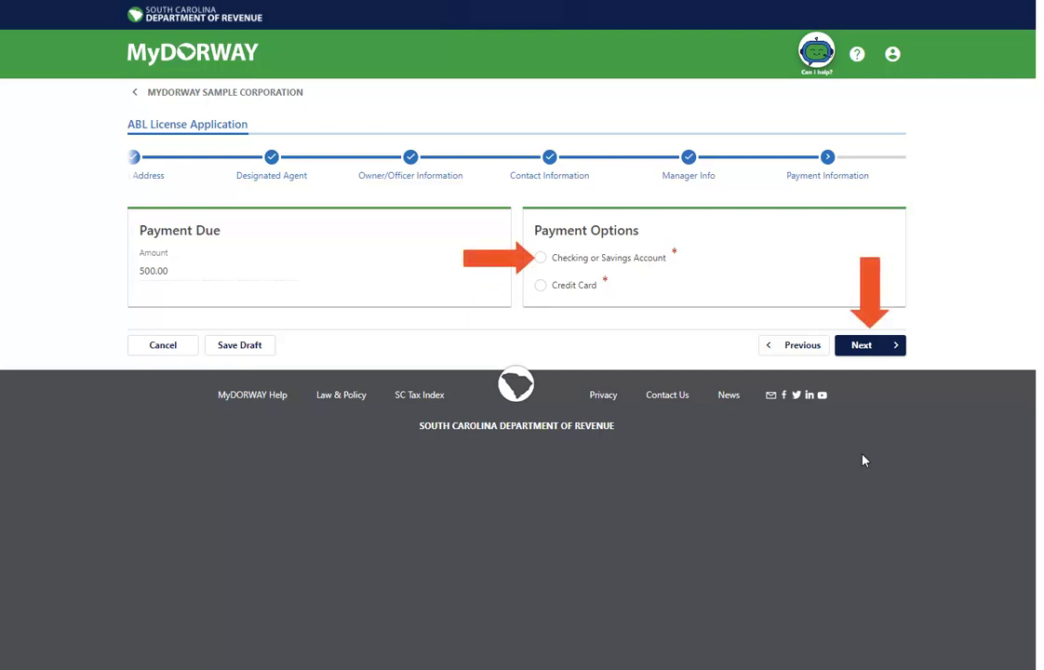
left_click(541, 257)
left_click(886, 351)
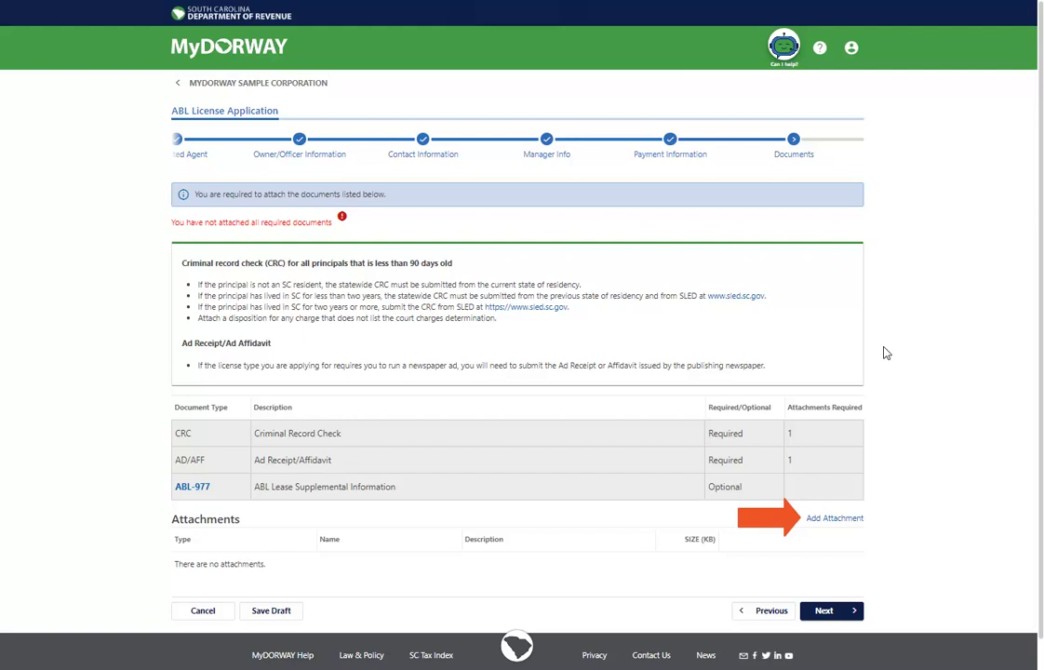
Step: Attach CRC.pdf to the application as an ABL Applications (.pdf) document described as Criminal Record Check
left_click(837, 521)
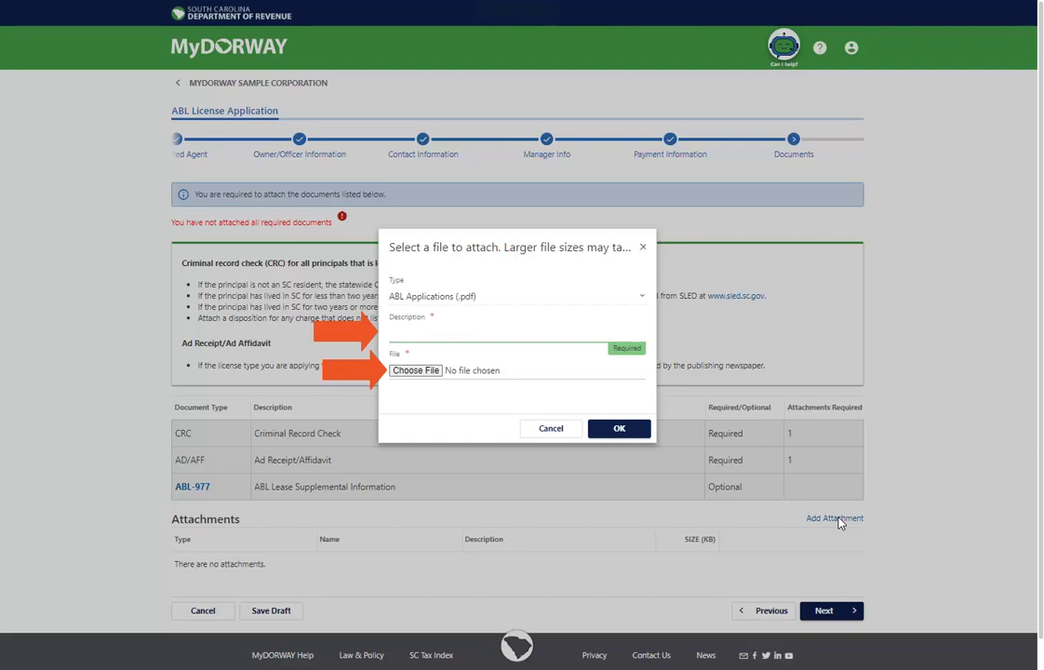
left_click(426, 332)
type("Criminal Record Check")
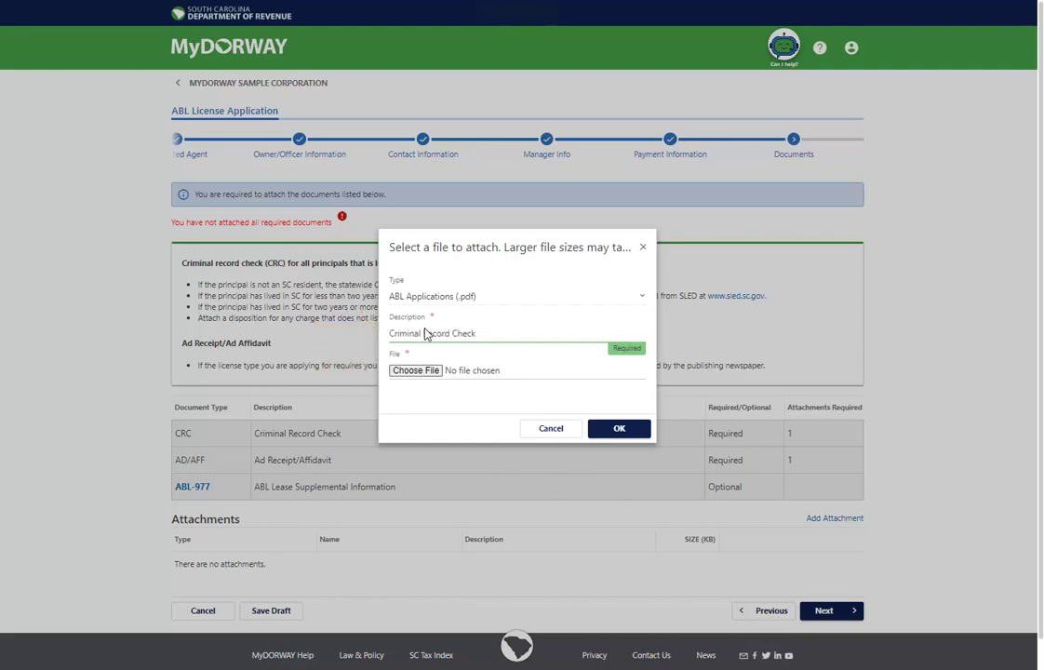
left_click(423, 370)
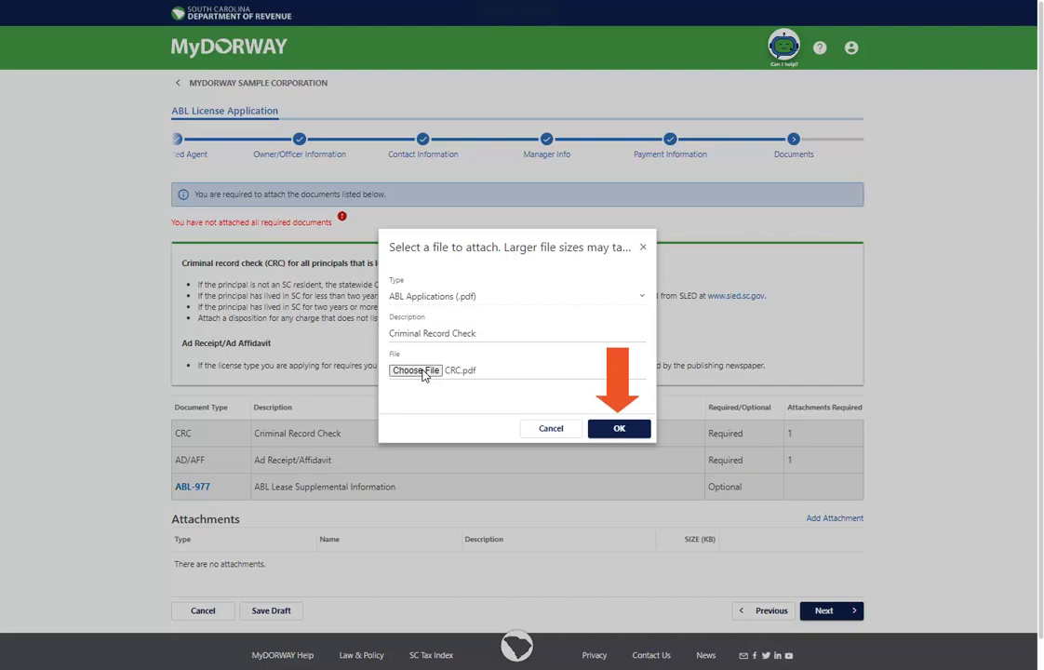
left_click(640, 434)
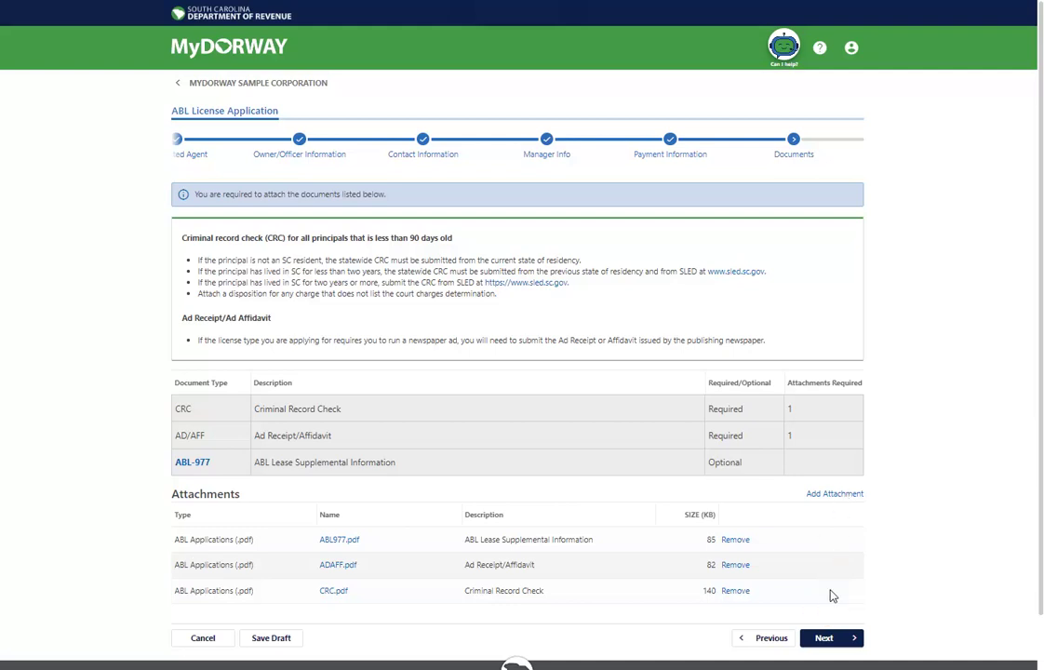
Step: Complete the ACH payment details with a Checking account, its routing and account numbers, and a confirmed amount of $500.00
left_click(825, 638)
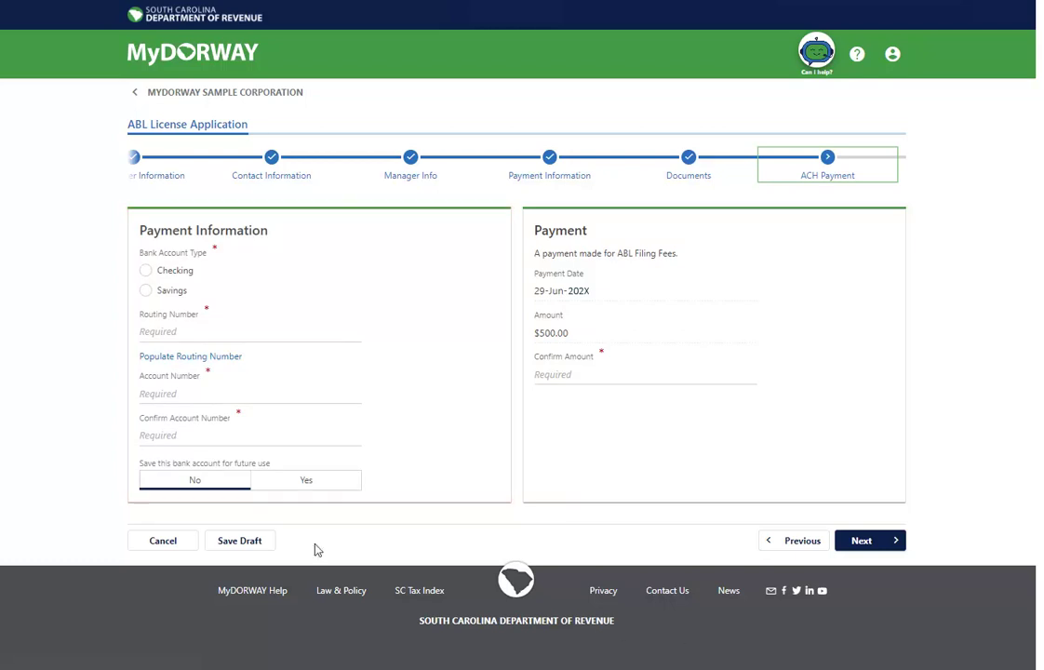
left_click(145, 271)
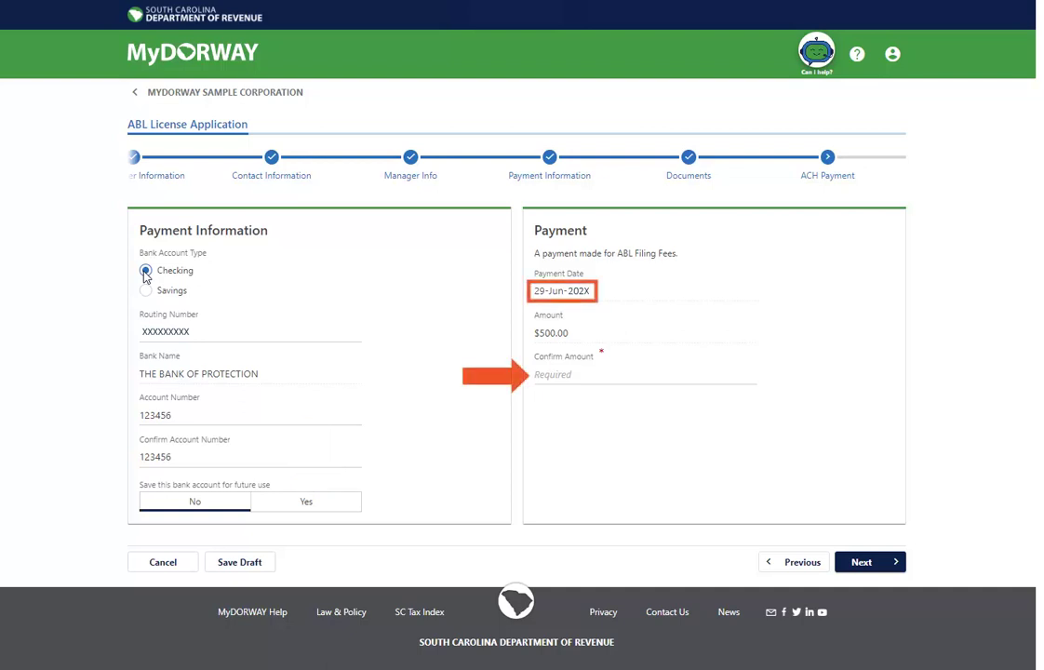
left_click(549, 374)
type("$500.00")
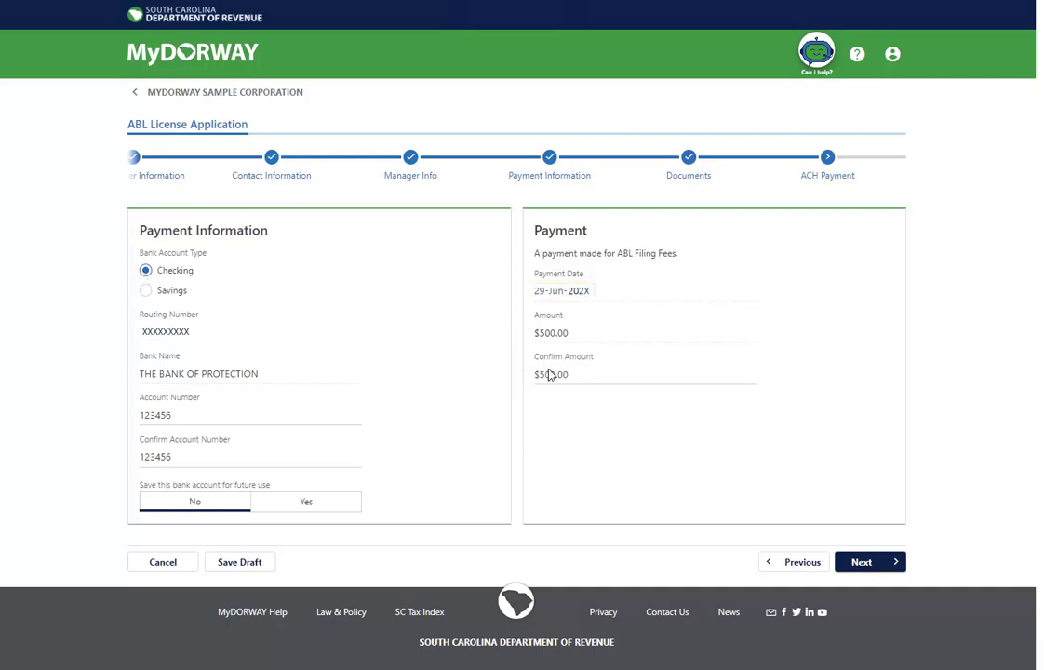
left_click(862, 562)
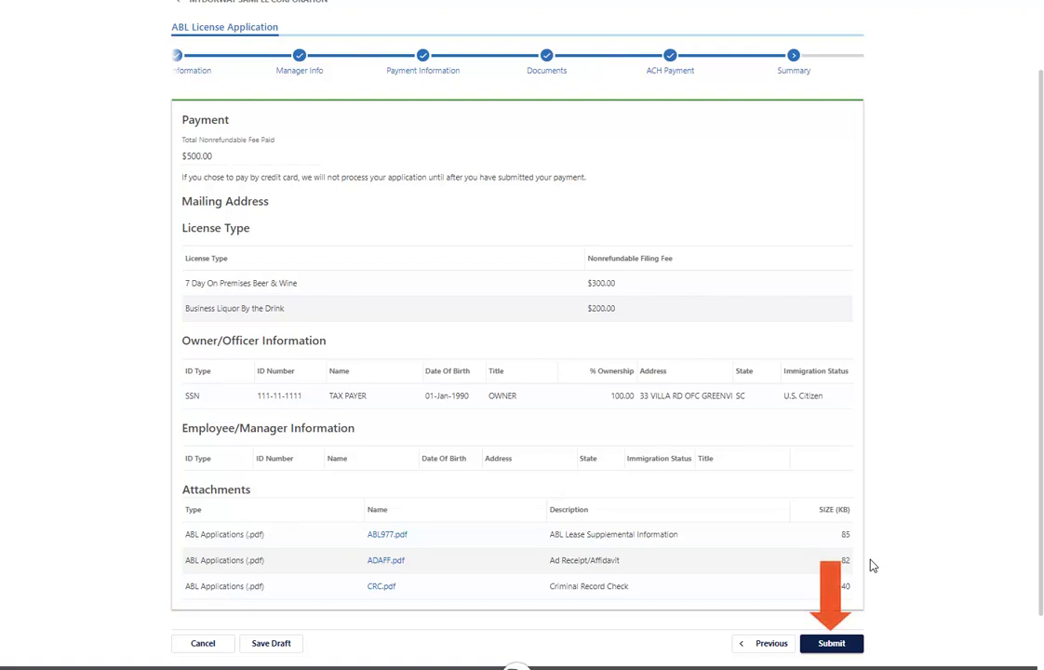
Step: Submit the license application, enter the account password as the signature, and dismiss the submission confirmation
left_click(842, 648)
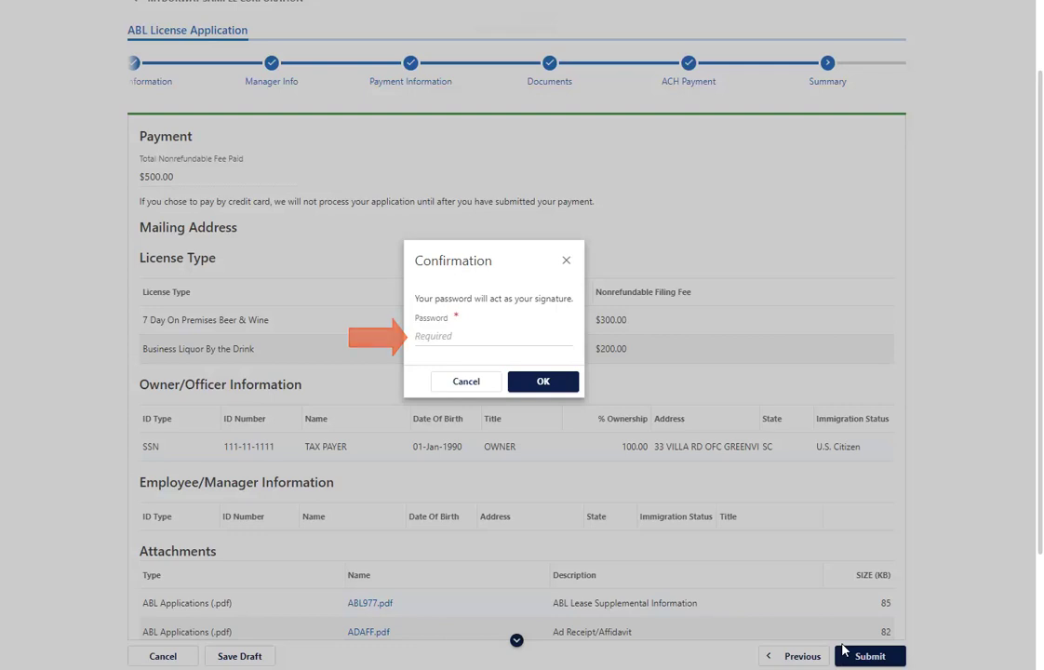
left_click(420, 336)
key("ctrl+v")
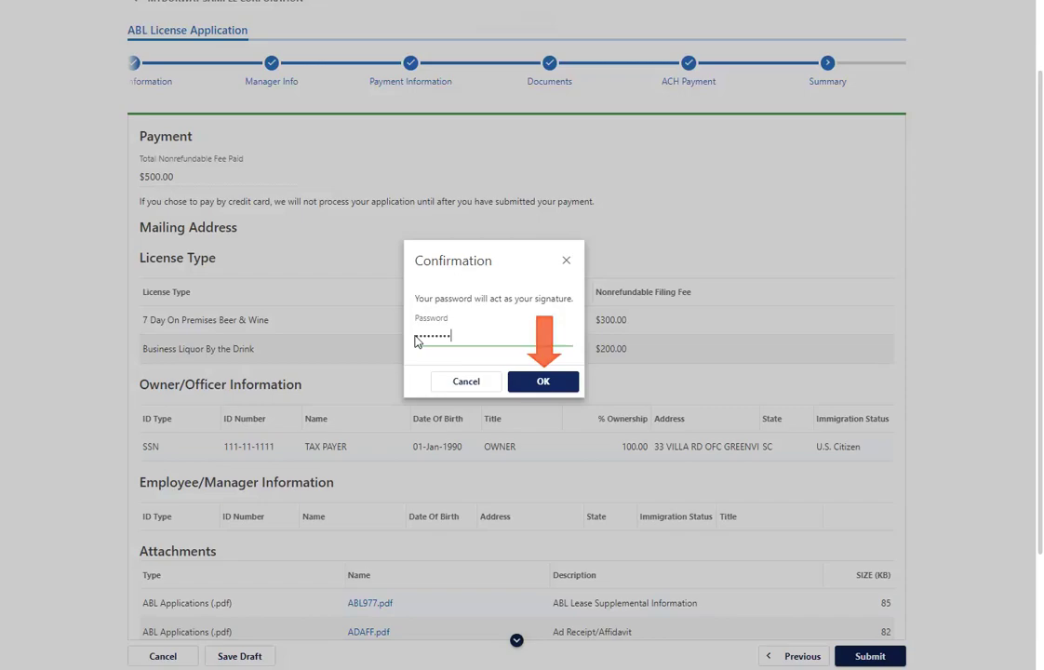
left_click(542, 380)
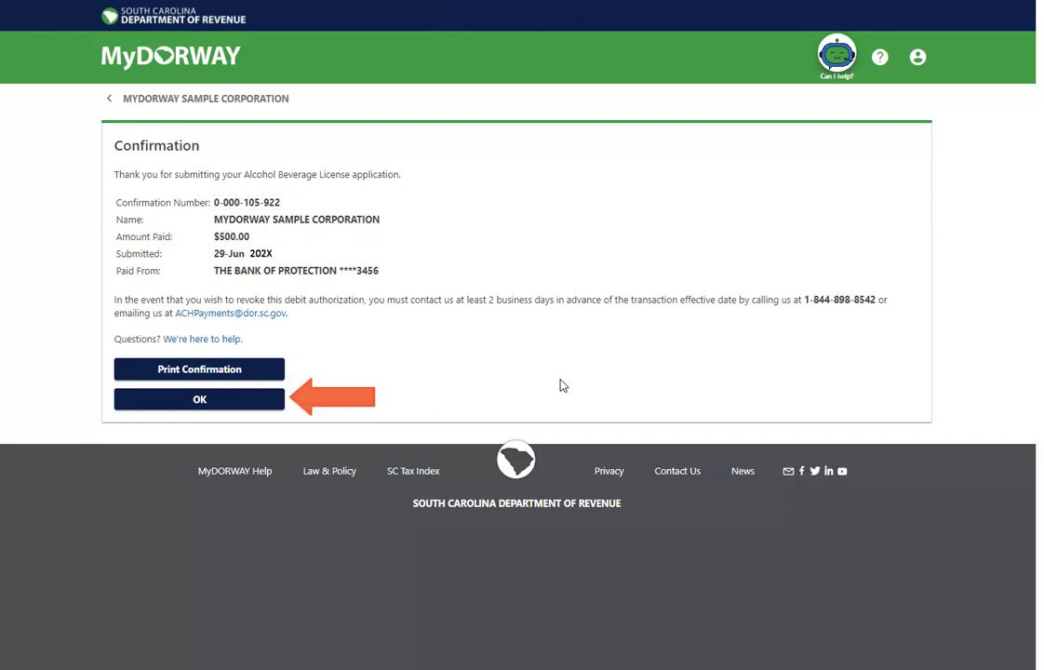
left_click(223, 410)
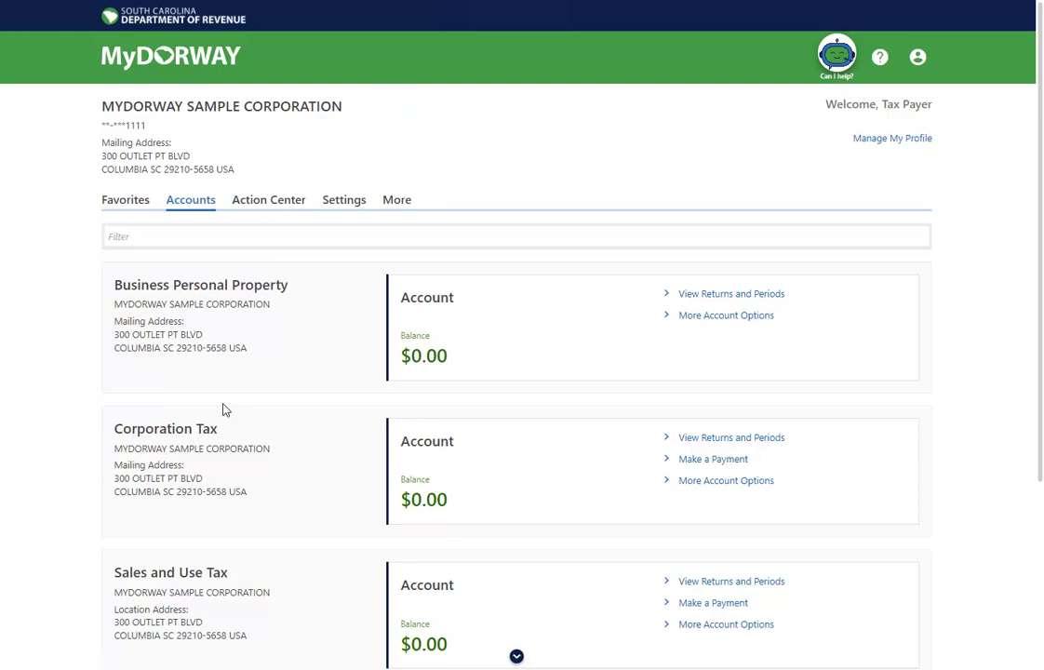
Step: Look up the pending submissions for the ABL License Application and return to the sample corporation's account overview
left_click(400, 202)
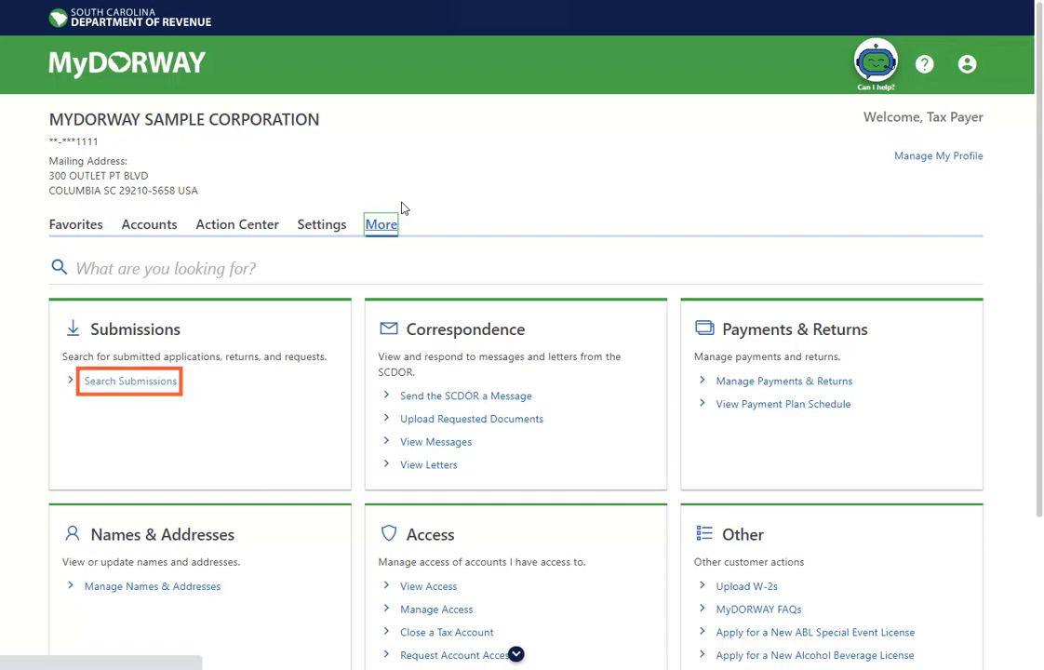
left_click(131, 381)
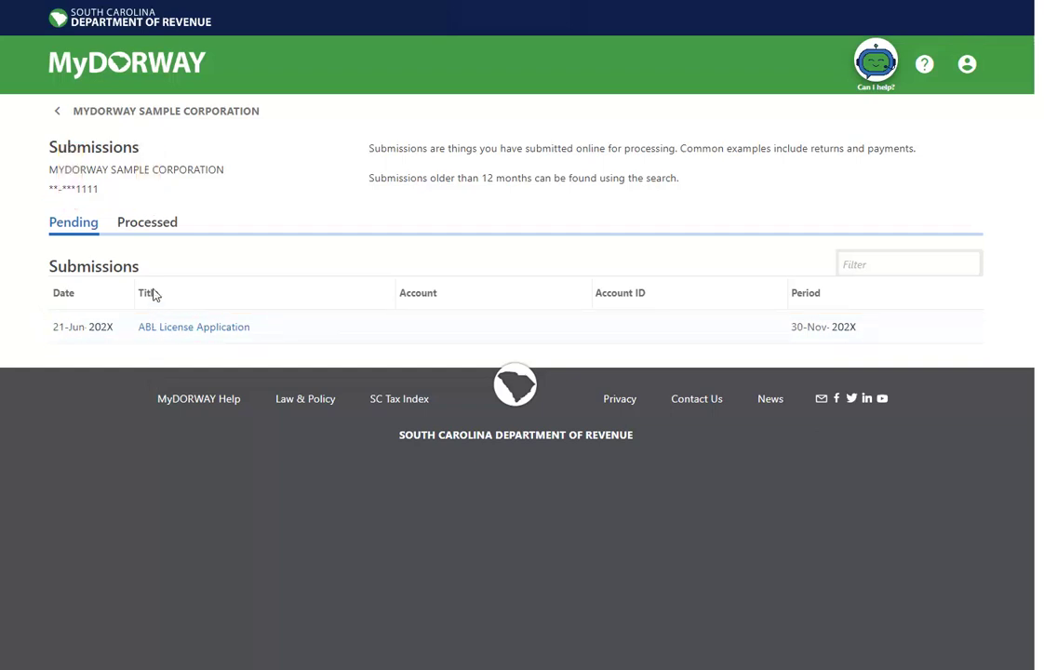
left_click(156, 112)
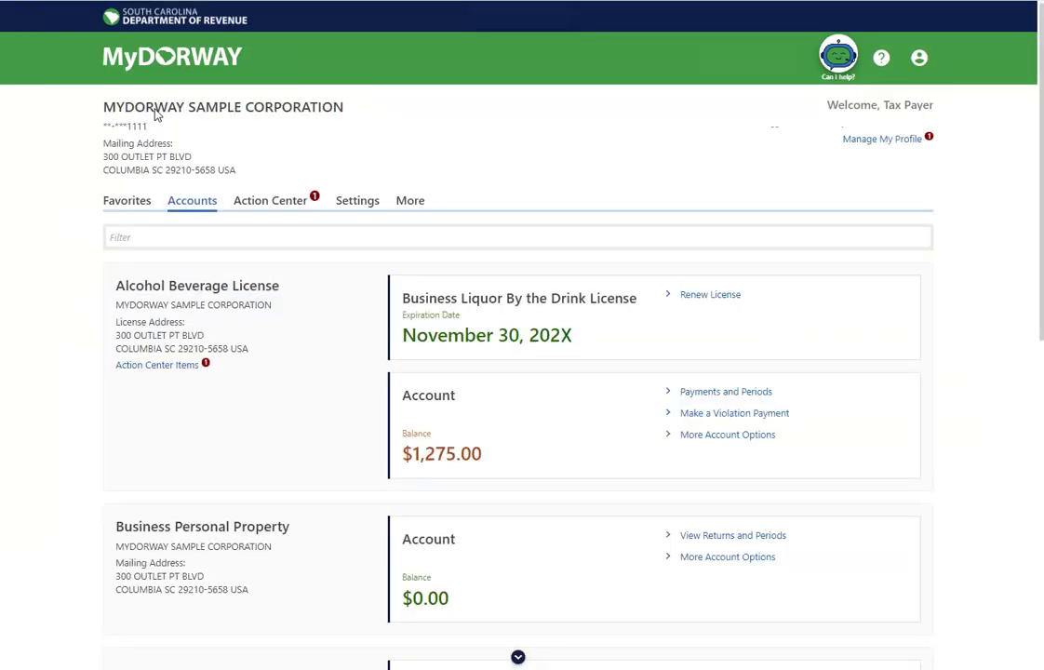